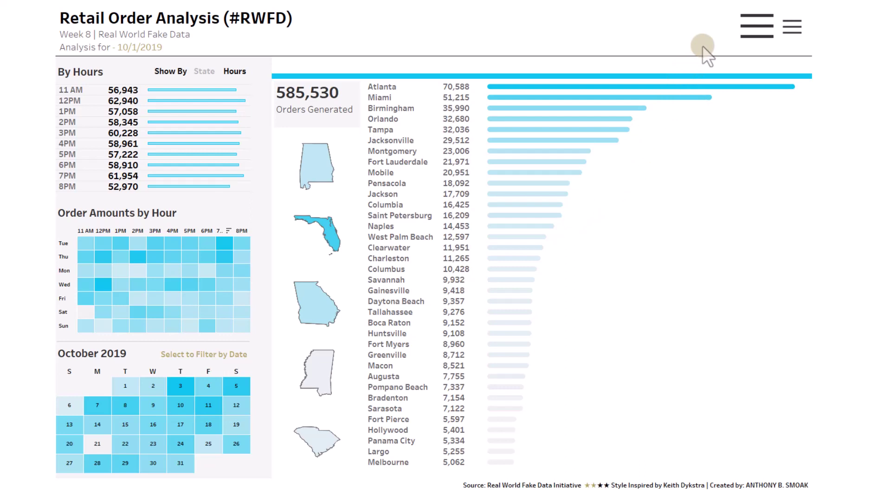
Step: Show the dashboard's filter controls and reset all filters
click(747, 32)
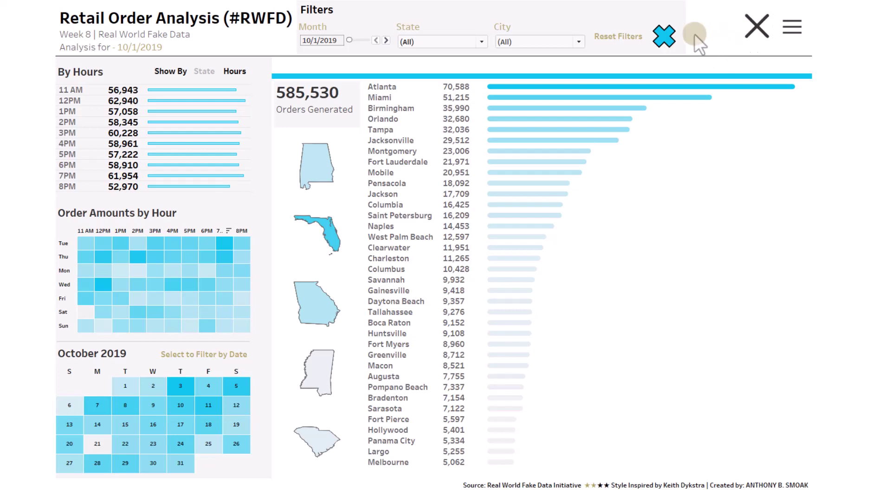
click(662, 41)
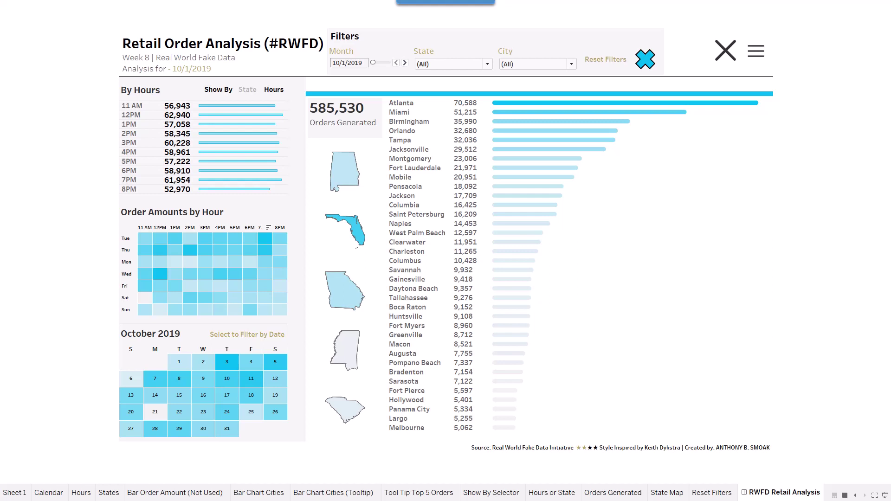
mouse_move(256, 254)
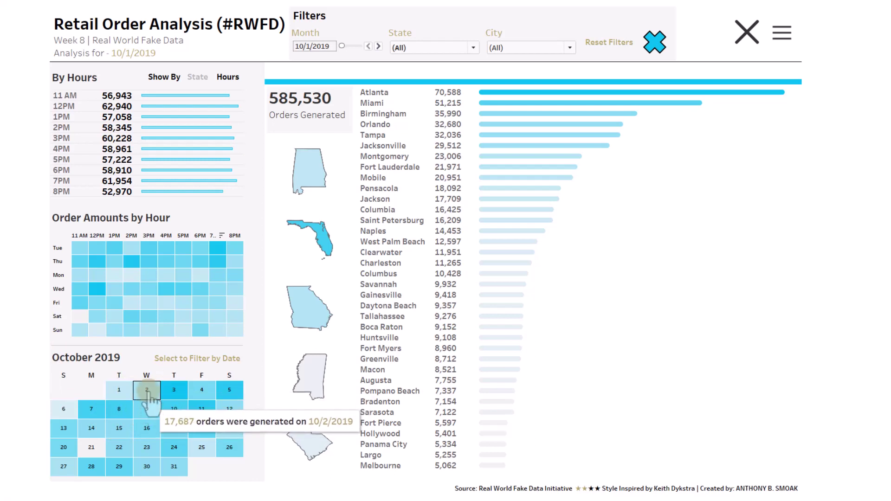
Step: Test the dashboard's filtering by selecting October 3 in the calendar and Georgia on the state map, and reset all filters
click(174, 391)
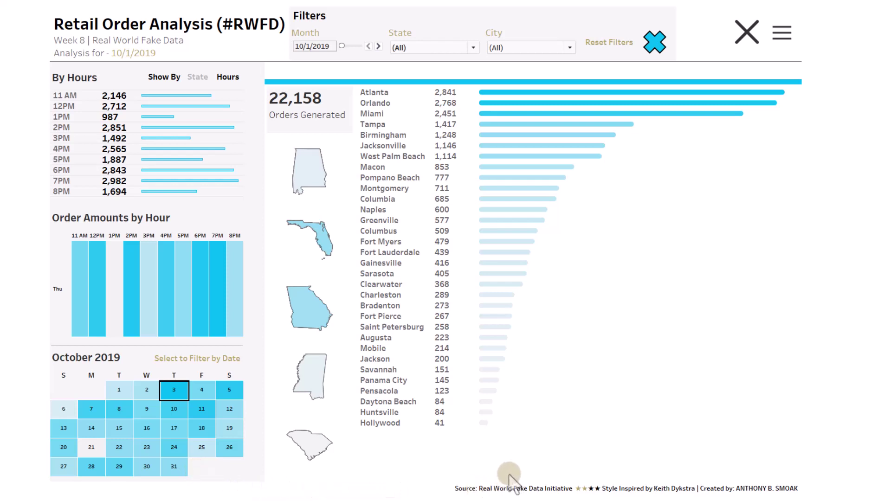
mouse_move(304, 122)
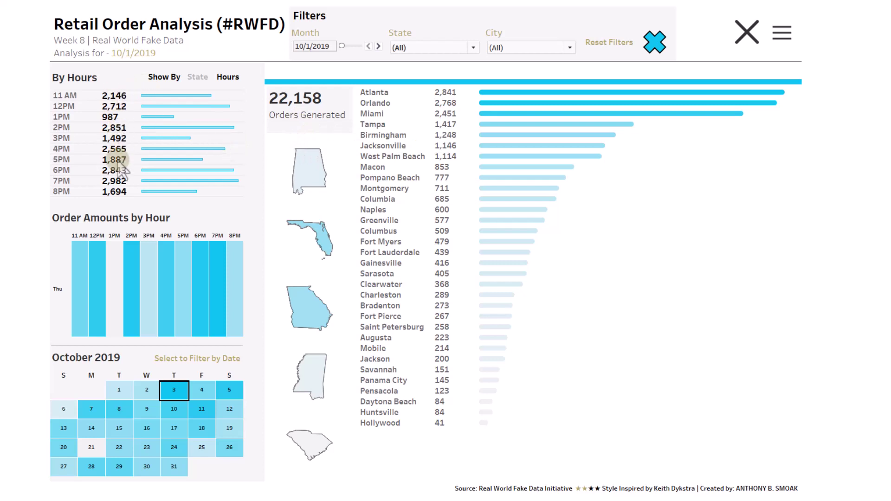
mouse_move(169, 398)
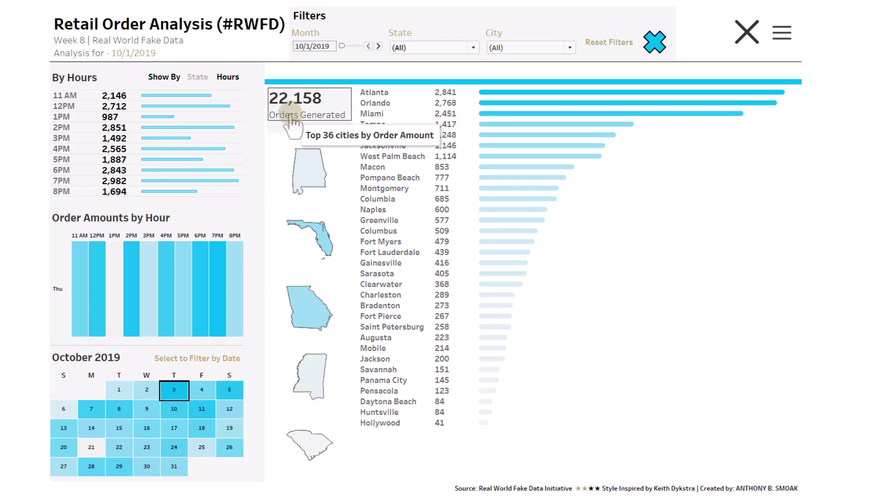
click(305, 318)
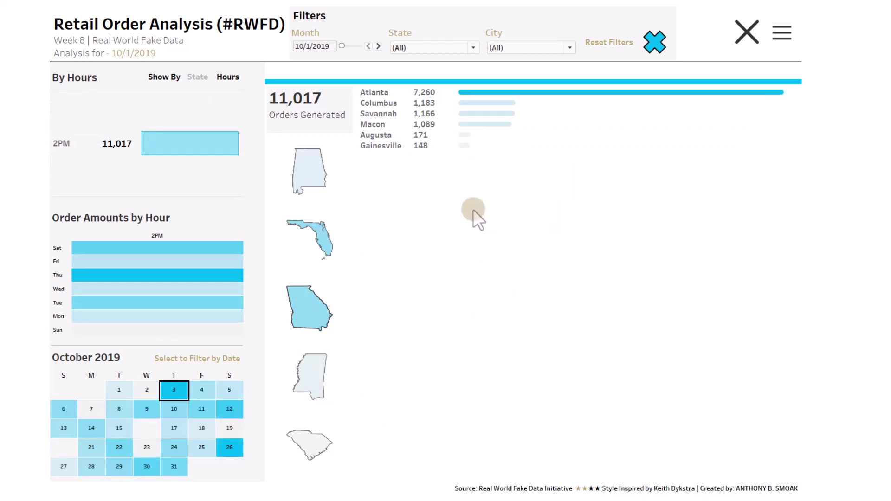
click(654, 50)
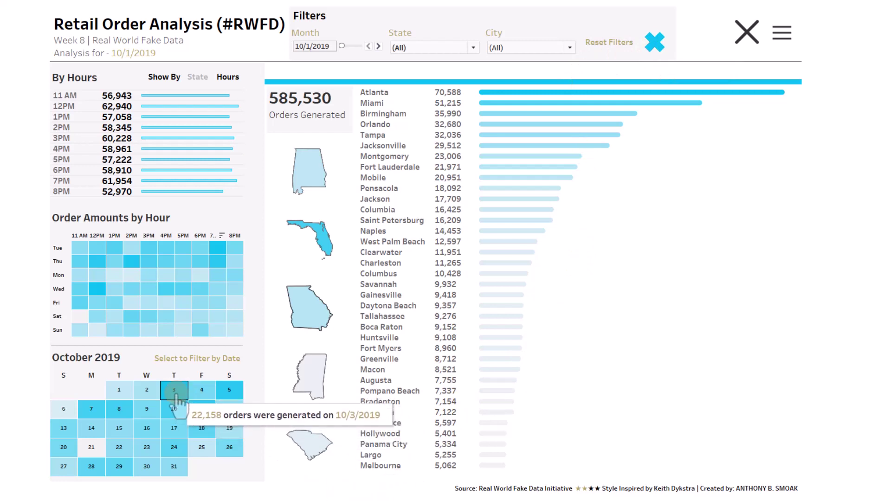
mouse_move(195, 430)
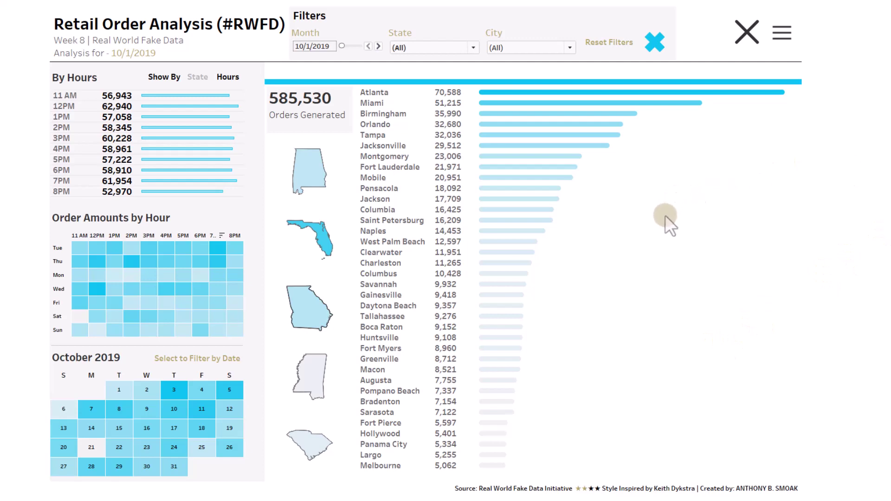
Step: Leave presentation mode and set the city bar chart to be used as a filter on the dashboard
key(Escape)
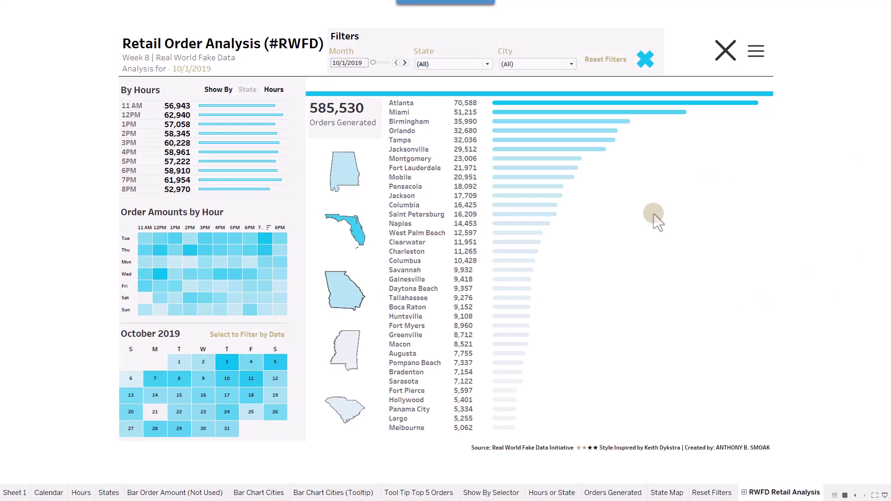
key(Escape)
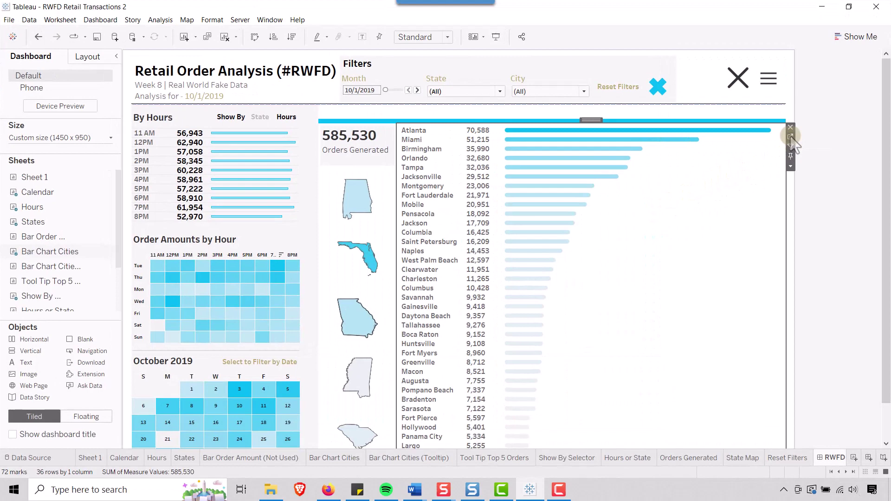
click(791, 167)
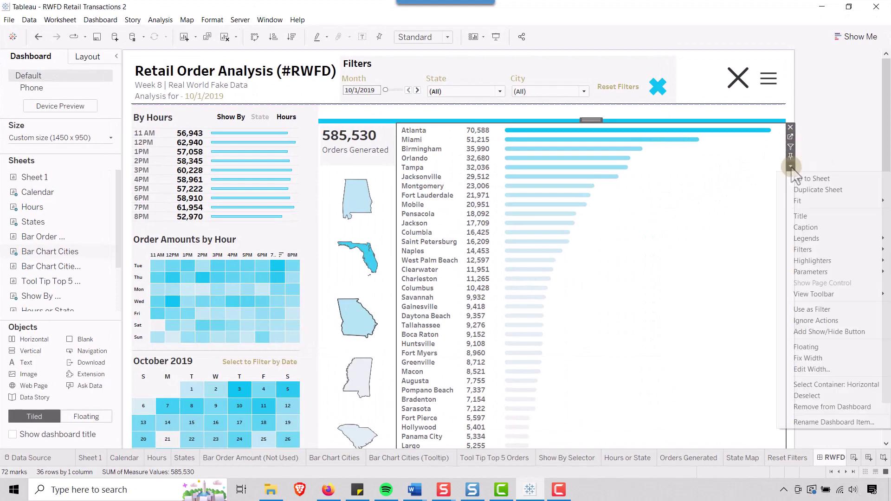
click(812, 309)
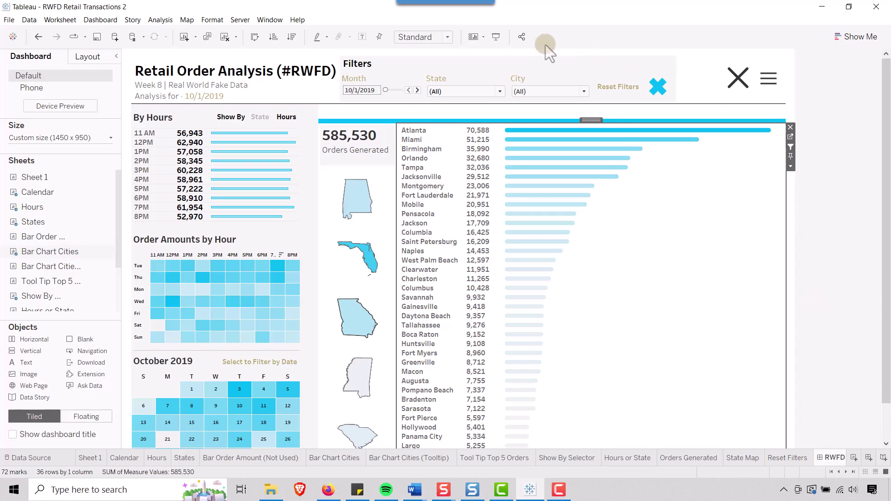
Step: Test the city bar chart in presentation mode by selecting the Clearwater bar, reset the filters and leave presentation mode
click(496, 36)
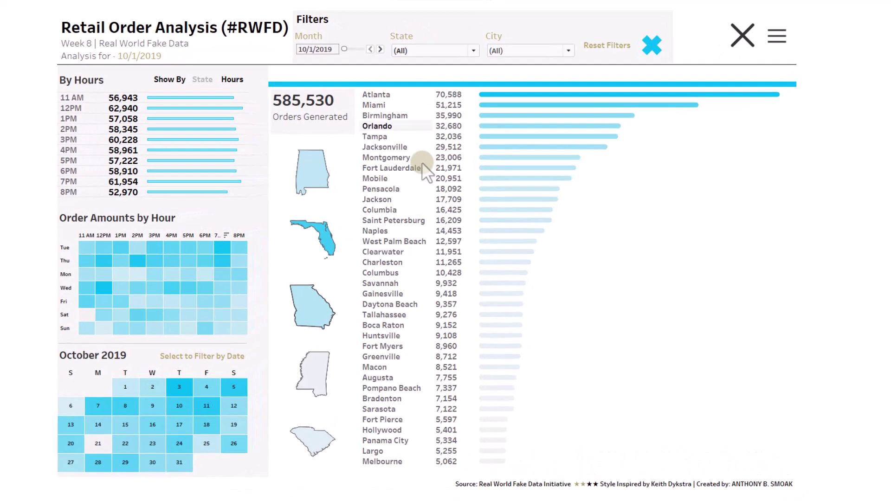
click(501, 256)
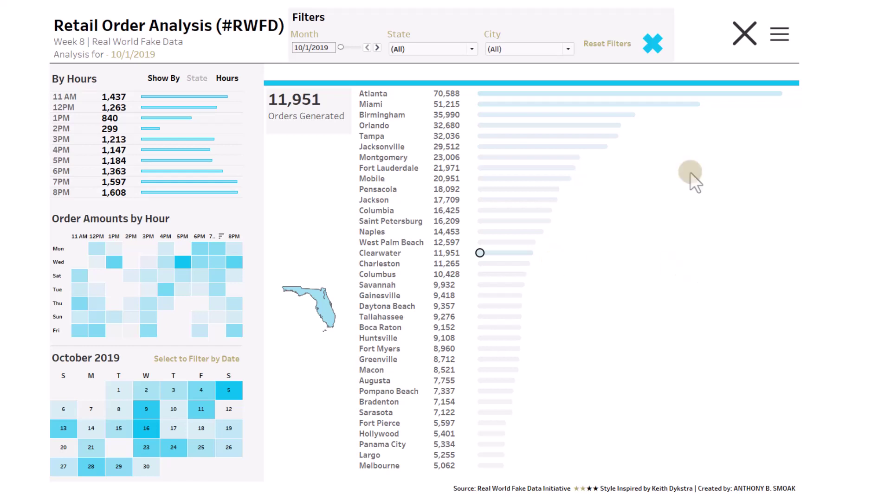
click(651, 52)
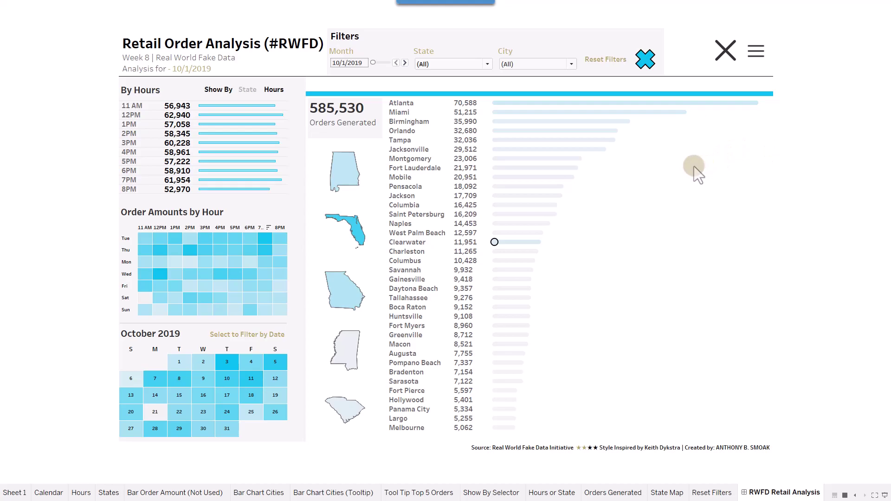
key(Escape)
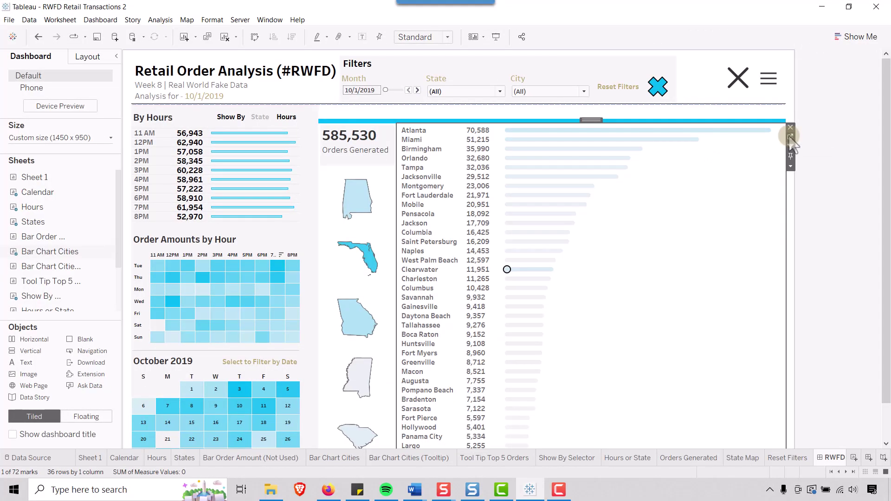
Step: On the Bar Chart Cities worksheet, create a calculated field named Stop Highlights with the formula True
click(790, 137)
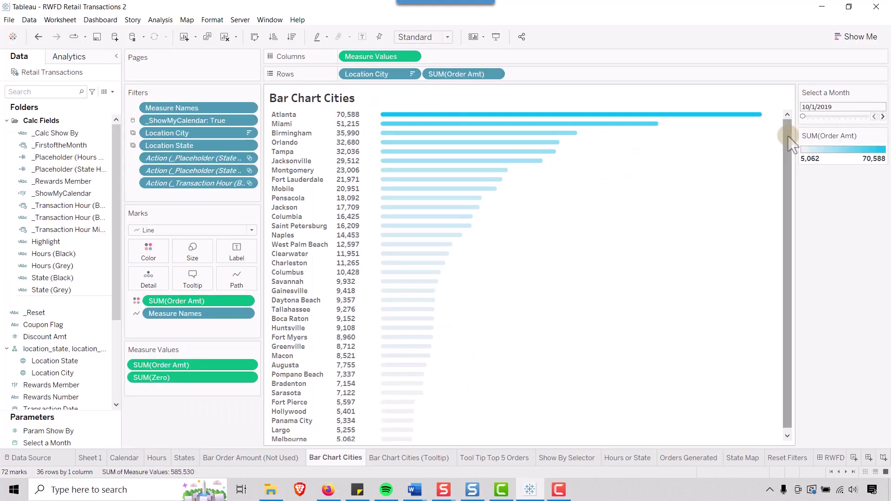
click(113, 92)
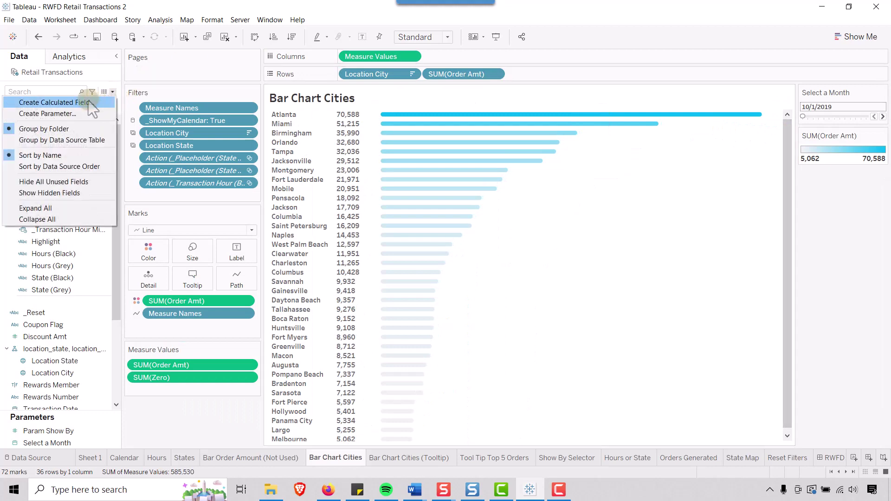
click(90, 100)
double_click(254, 106)
text(Step Highligh)
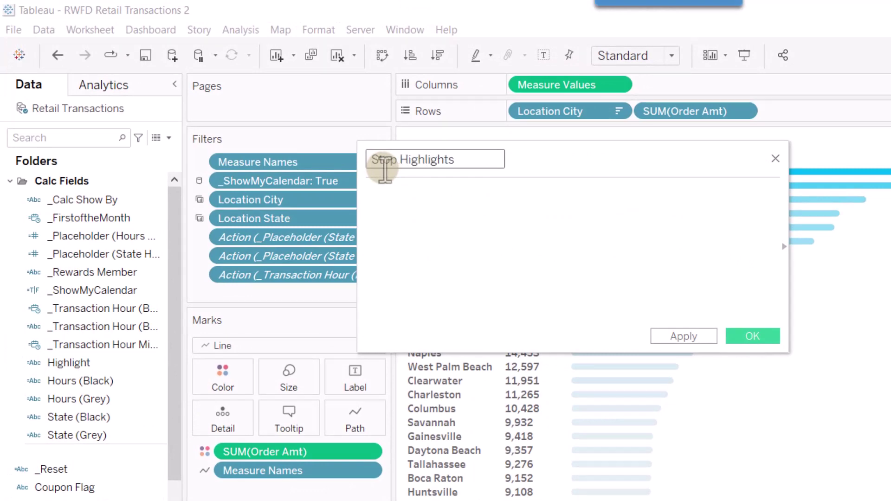
text(ts)
click(409, 216)
text(True)
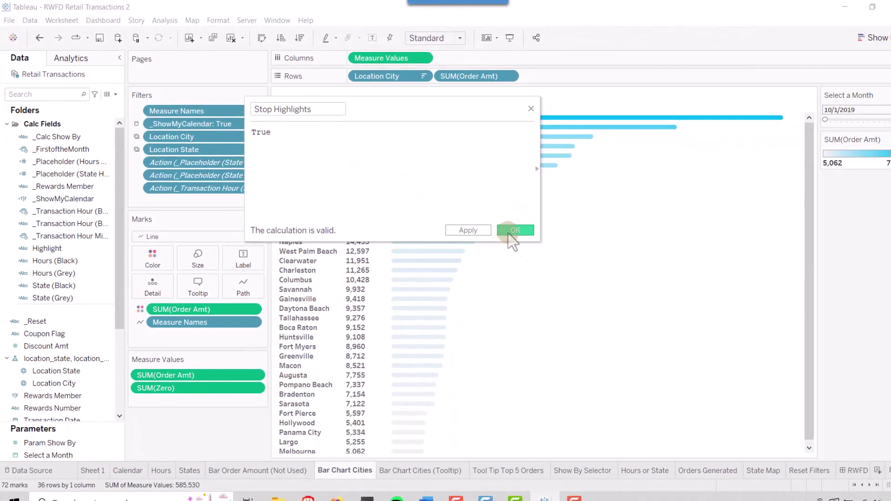
click(752, 335)
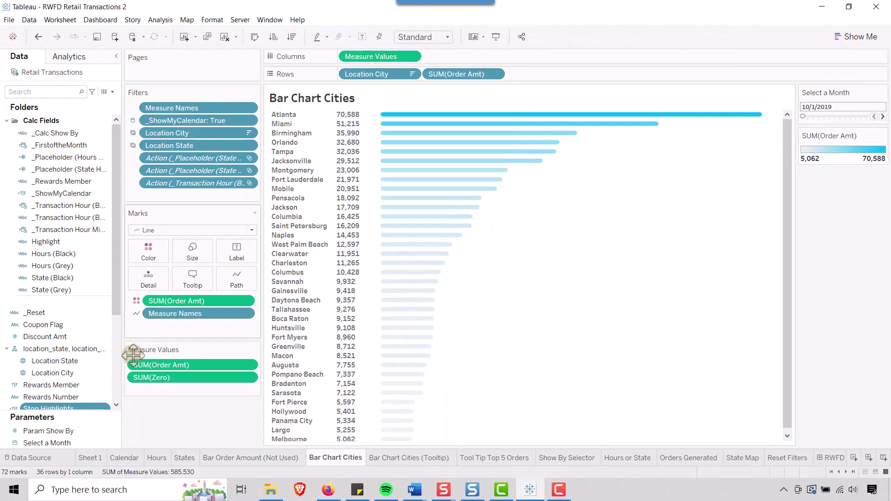
Step: Add the Stop Highlights field to Detail for the Bar Chart Cities marks and return to the RWFD Retail Analysis dashboard
scroll(85, 357, down, 1)
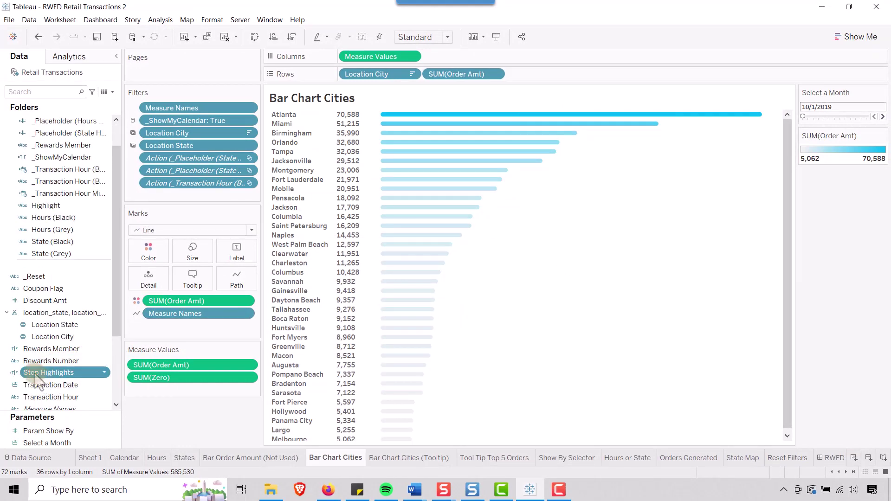
drag(33, 377, 148, 285)
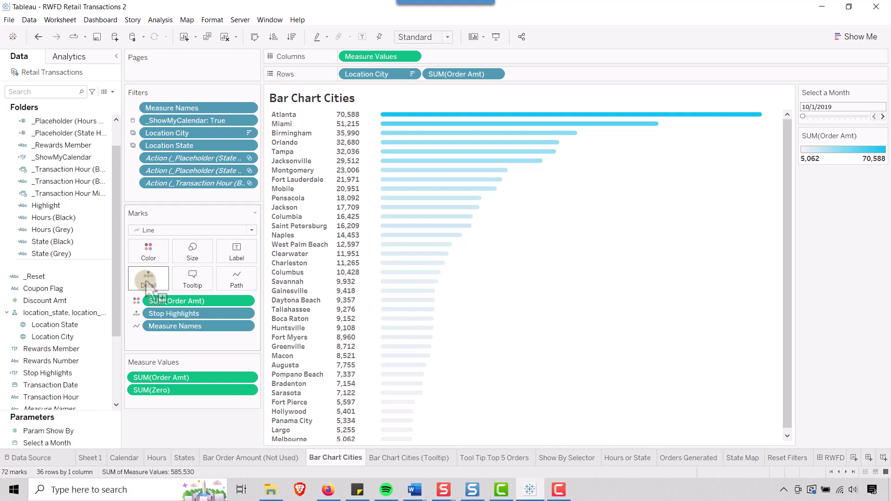
click(833, 459)
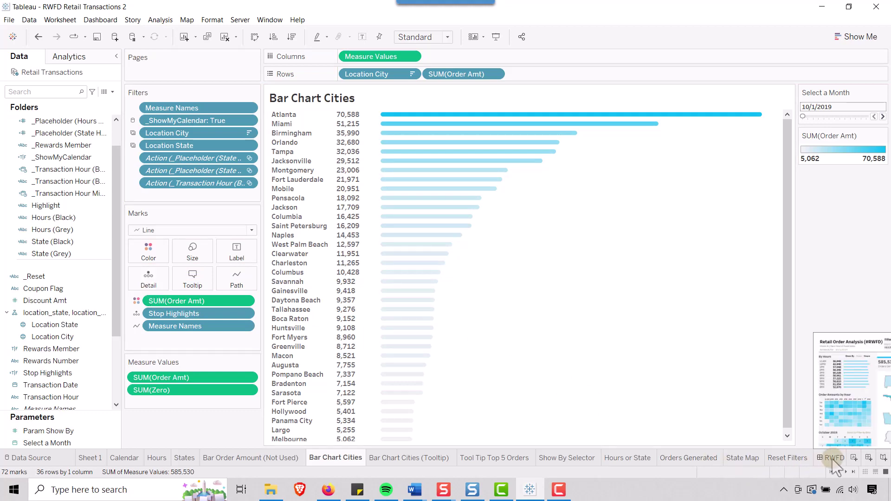
click(833, 459)
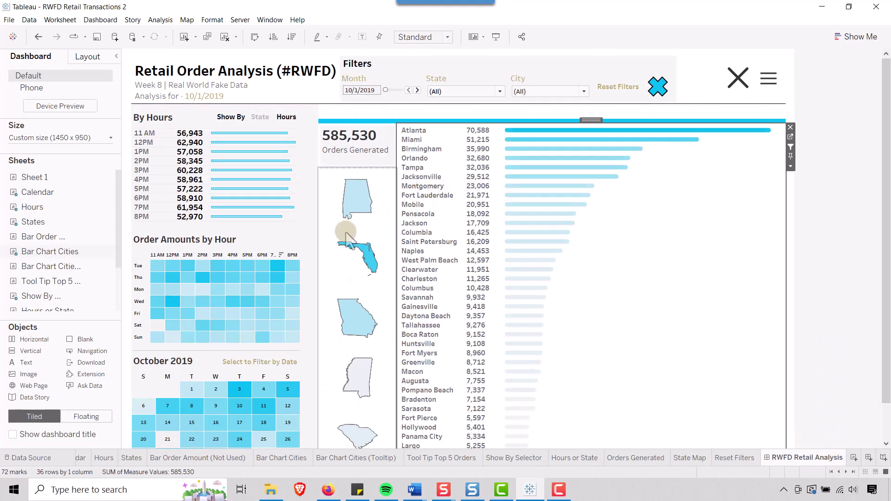
Step: Start adding a new highlight action from the dashboard's actions
scroll(553, 243, down, 2)
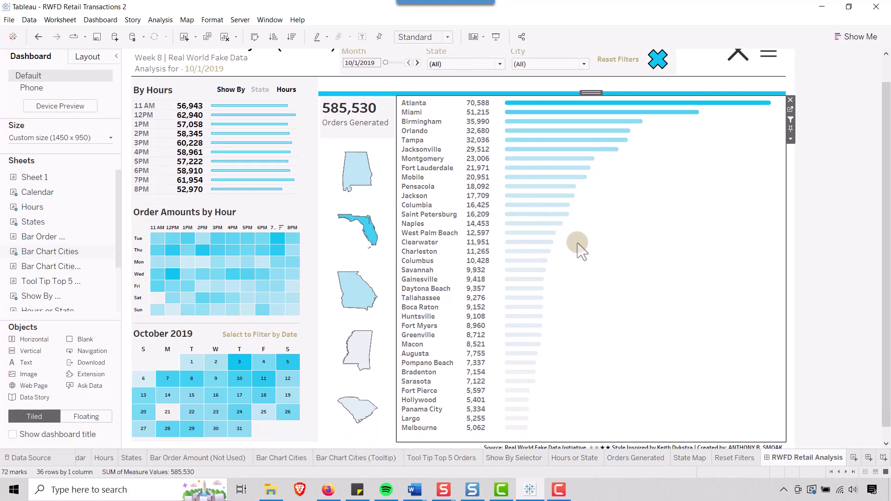
scroll(589, 250, up, 1)
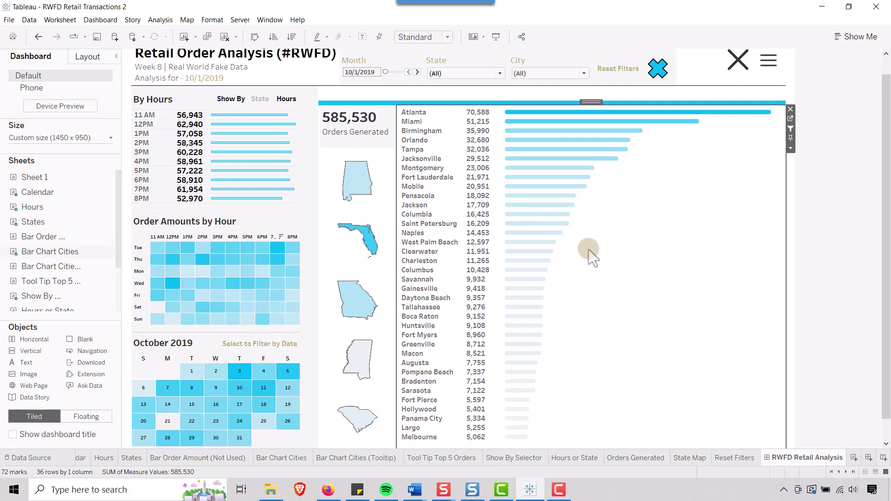
click(101, 20)
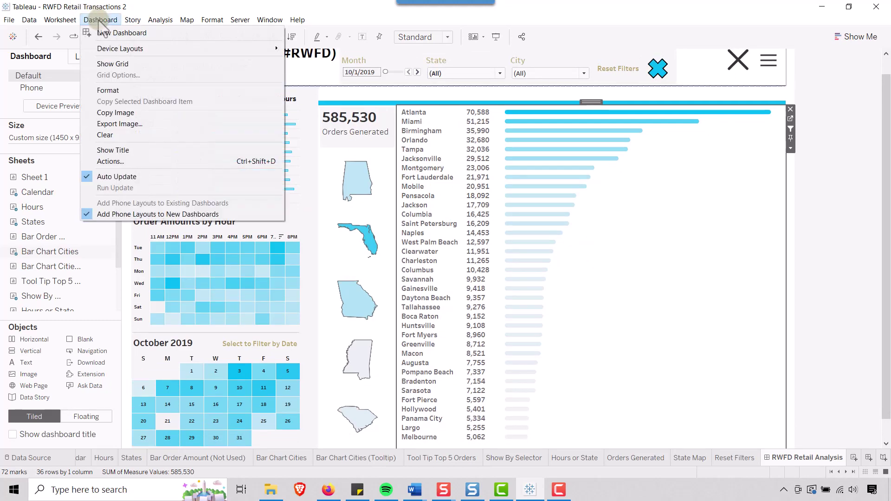
click(118, 161)
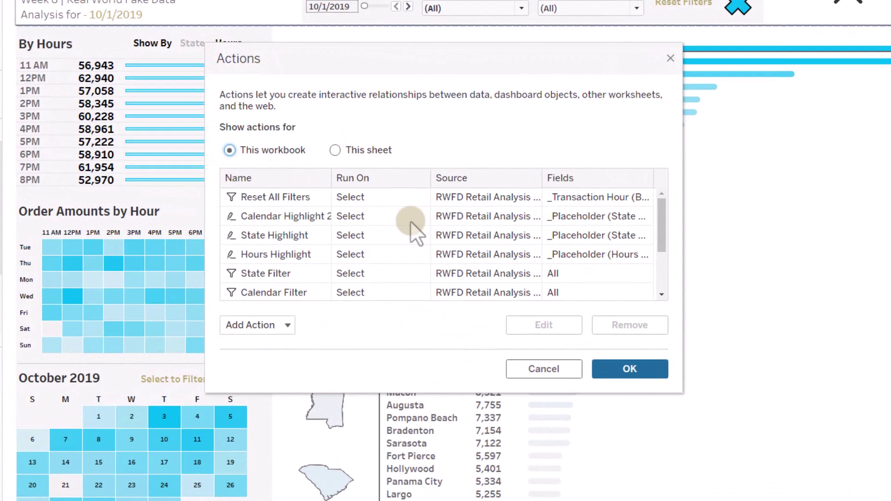
click(319, 307)
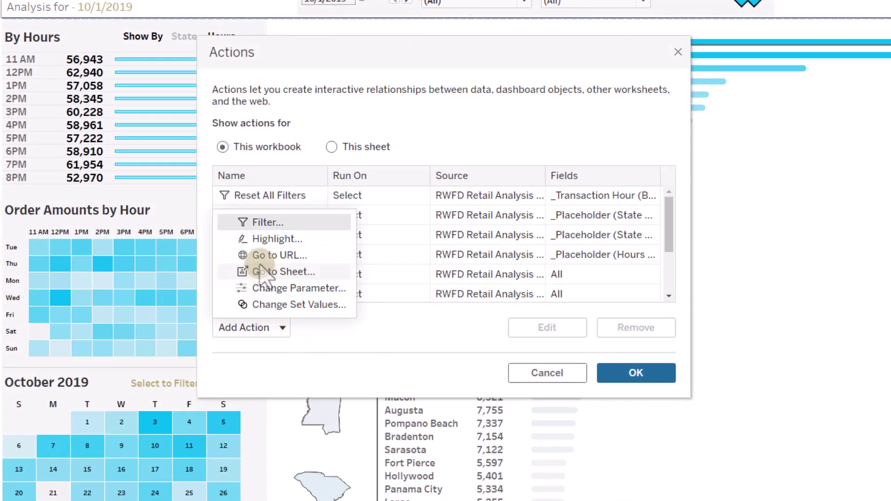
click(268, 237)
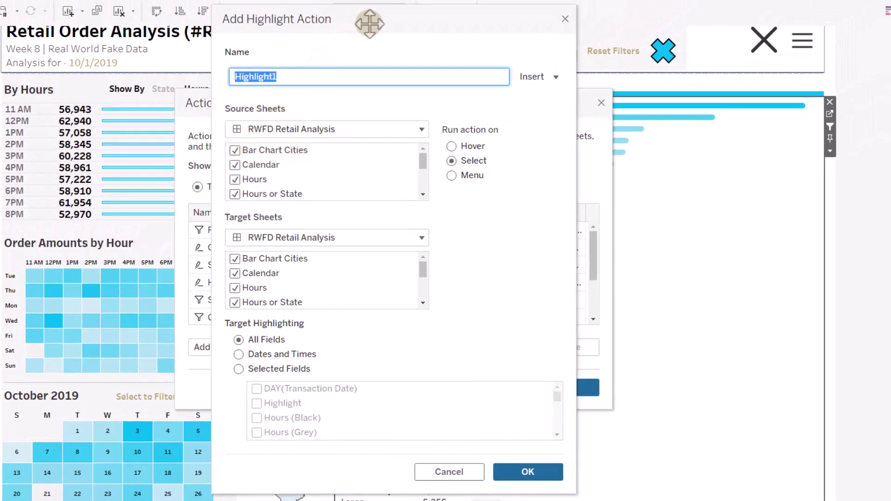
Step: Limit the highlight action's source sheets to Bar Chart Cities by excluding all the other sheets
click(235, 165)
click(235, 180)
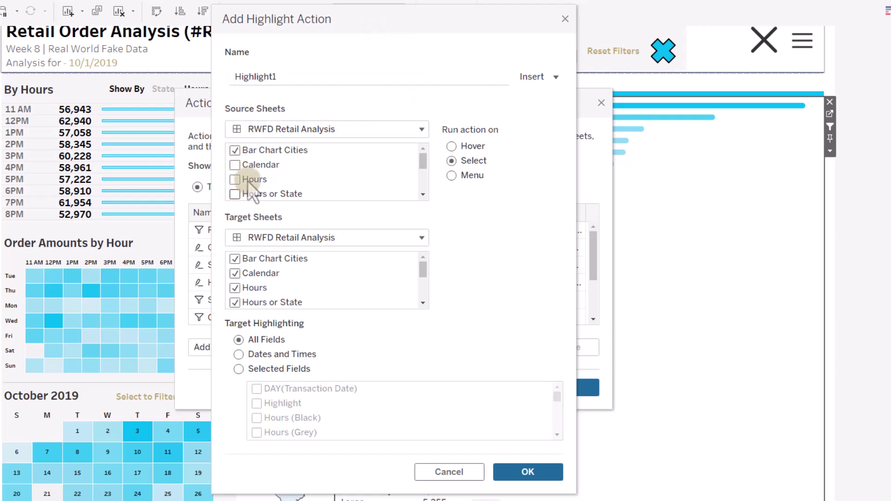
scroll(235, 167, down, 1)
click(235, 174)
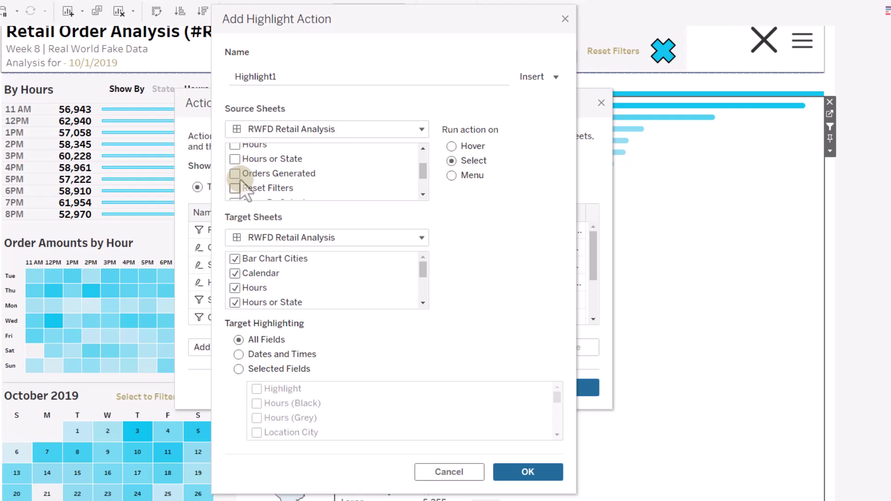
scroll(241, 182, down, 1)
click(235, 168)
click(234, 182)
click(235, 196)
scroll(235, 186, up, 3)
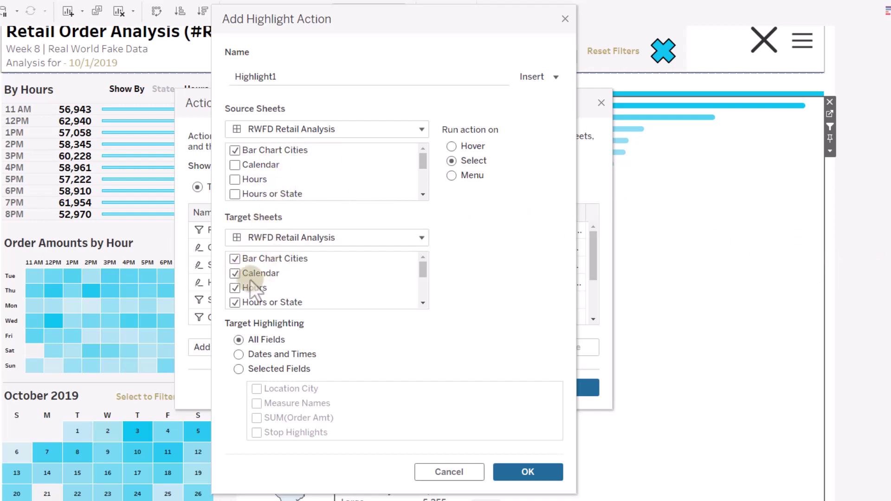
Step: Limit the highlight action's target sheets to Bar Chart Cities and restrict target highlighting to the selected field Stop Highlights
click(237, 274)
click(236, 288)
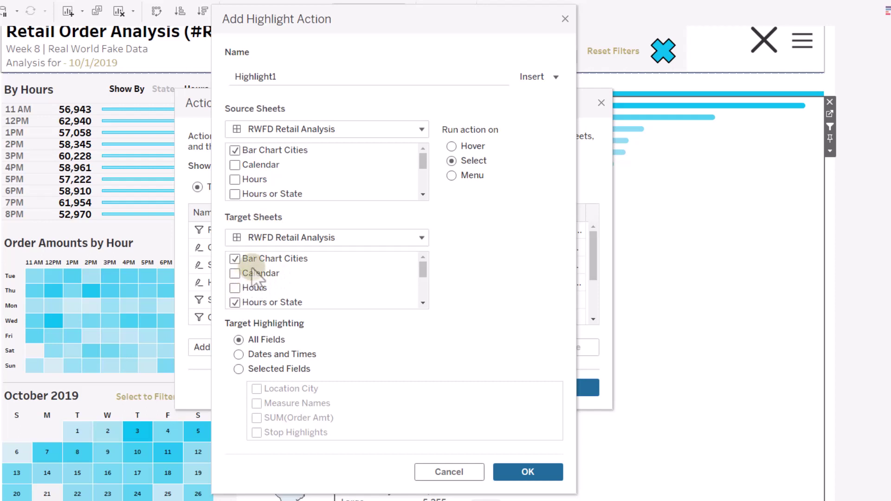
scroll(236, 308, down, 1)
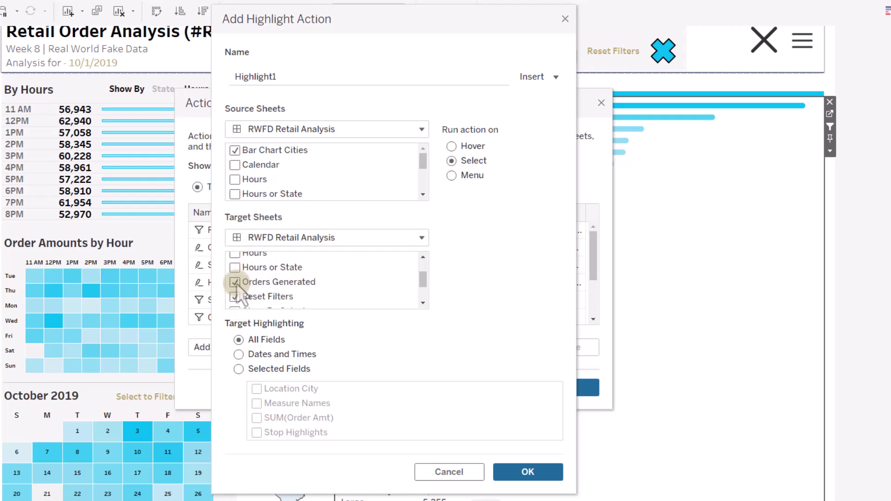
scroll(238, 297, down, 1)
click(235, 276)
click(235, 291)
scroll(233, 293, up, 5)
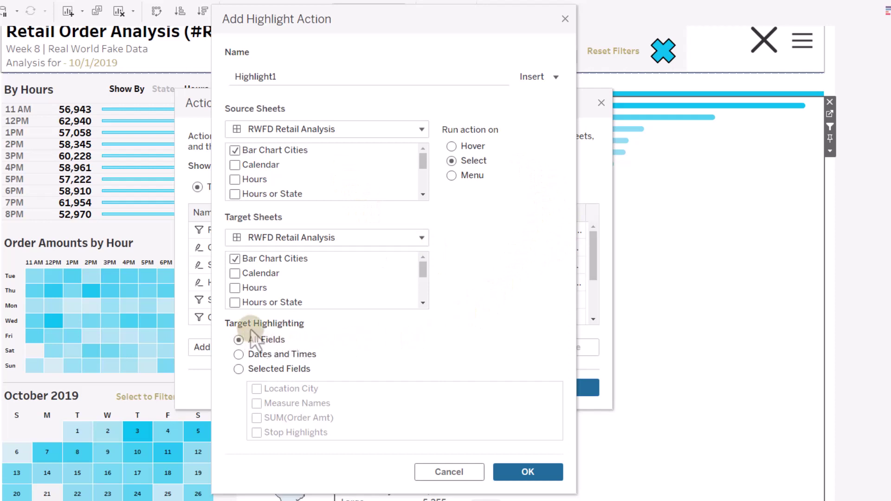
click(238, 369)
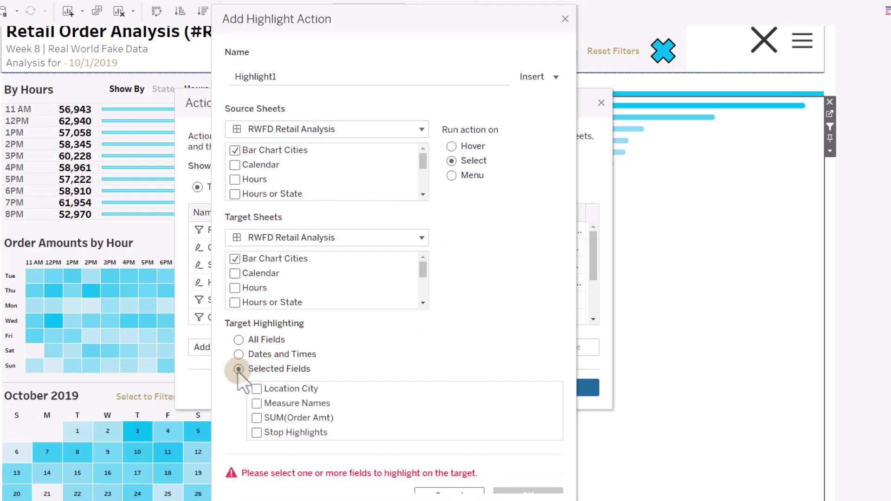
click(256, 432)
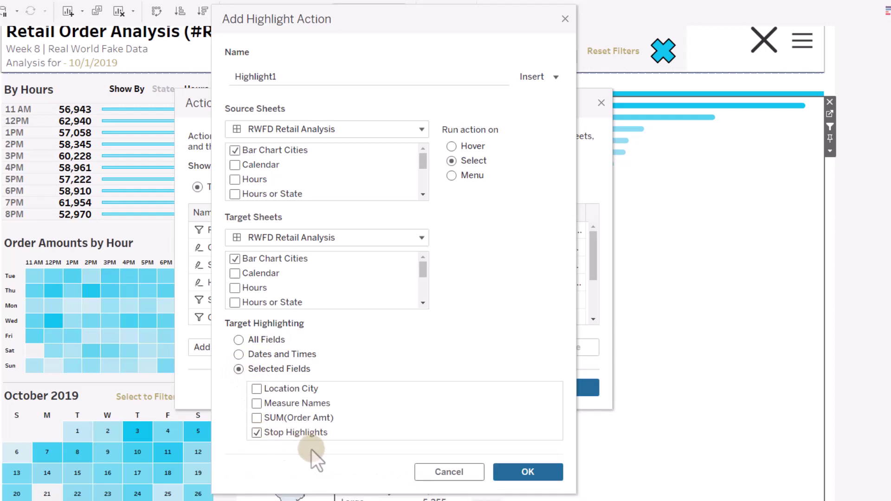
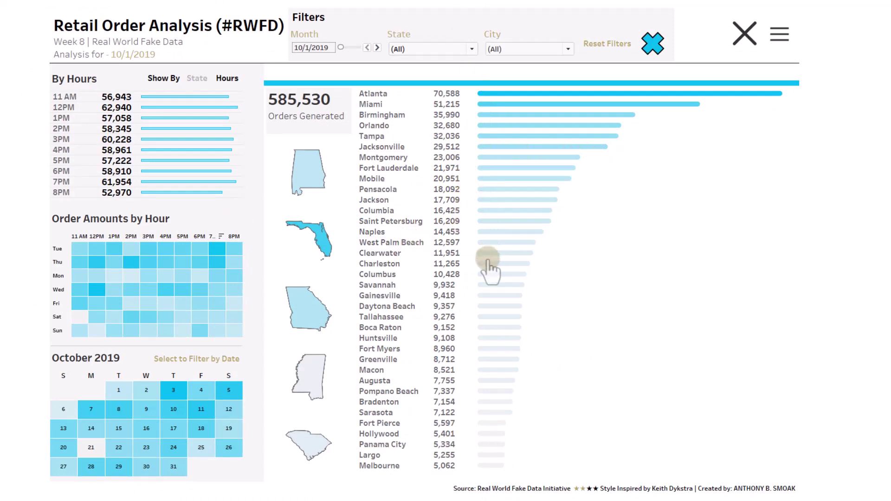
Step: Test filtering with the Atlanta, Columbia, Saint Petersburg, Naples, West Palm Beach, Mobile and Orlando bars in turn, and reset the dashboard filters
click(759, 95)
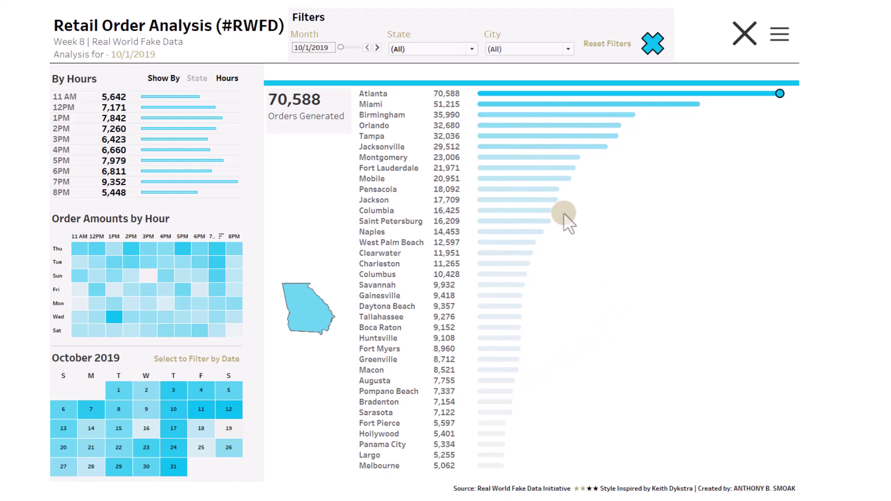
click(532, 211)
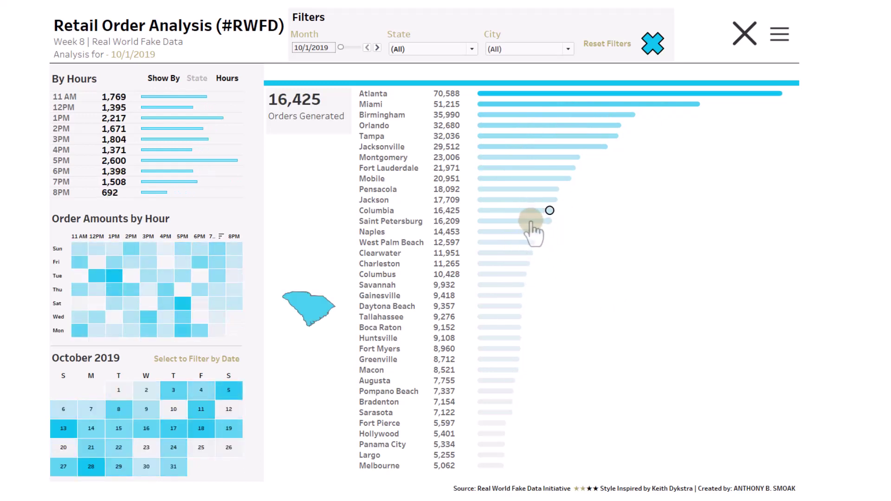
click(532, 222)
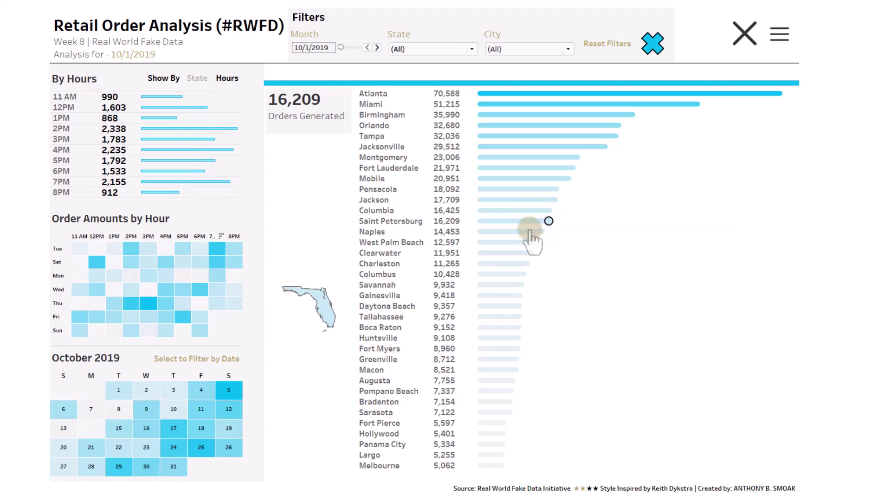
click(541, 232)
click(533, 242)
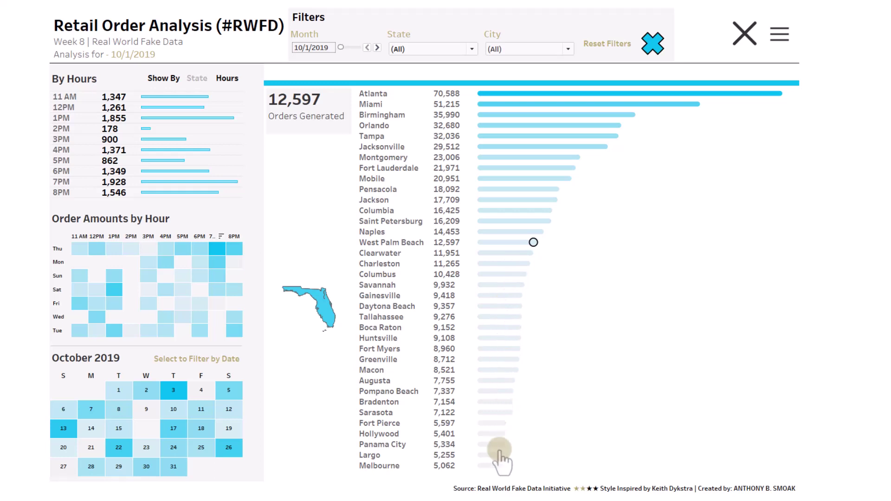
click(520, 179)
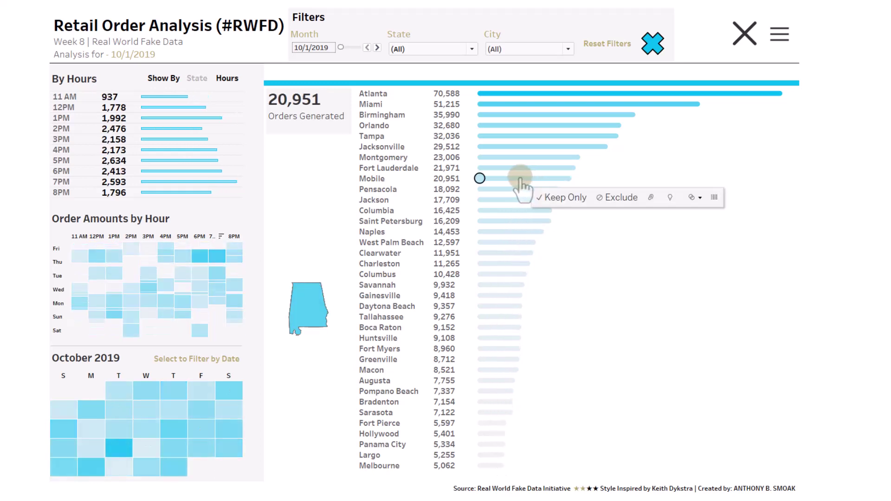
click(533, 124)
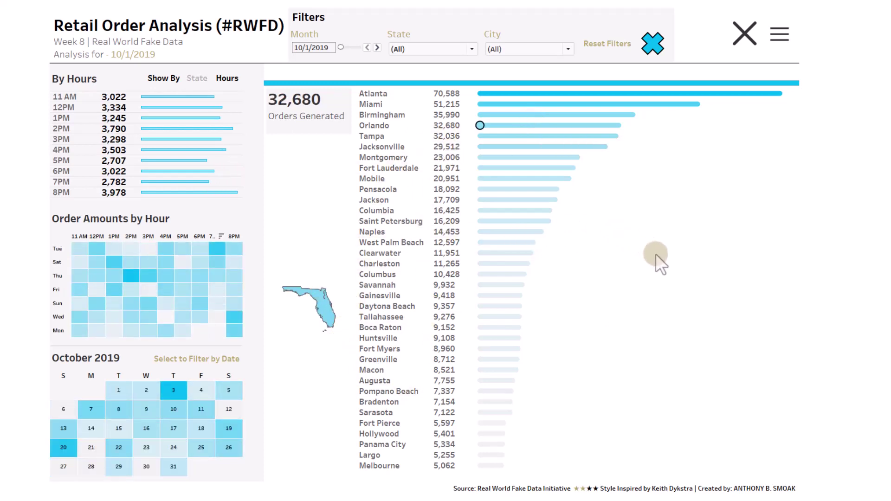
click(650, 47)
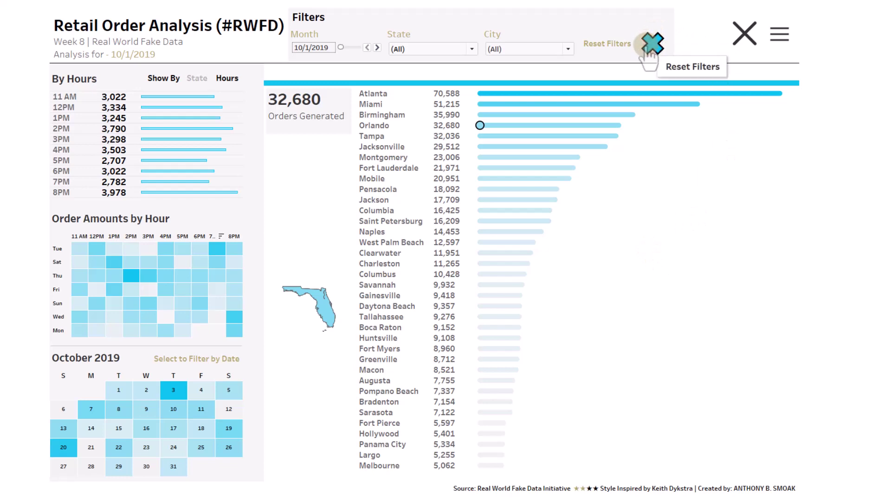